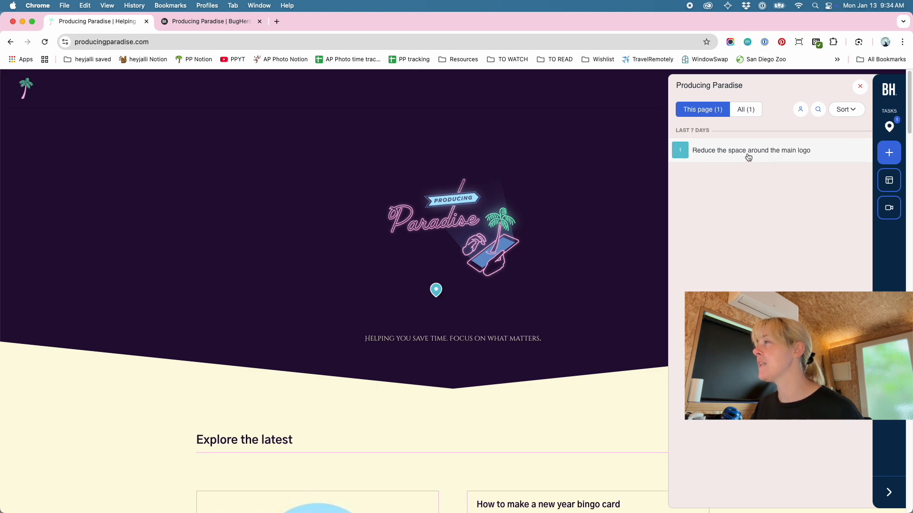
View the sort options for the page's feedback tasks and close the task list.
{"action": "left_click", "coordinate": [852, 114]}
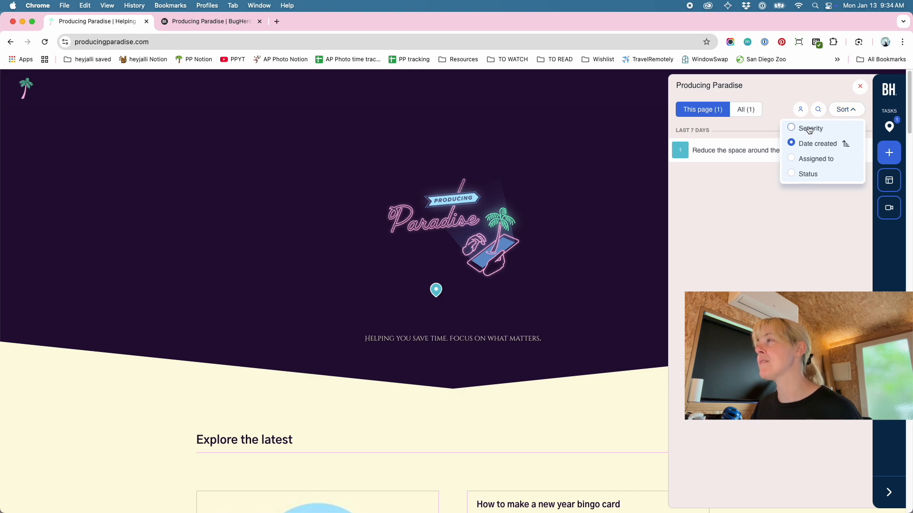
{"action": "left_click", "coordinate": [850, 113]}
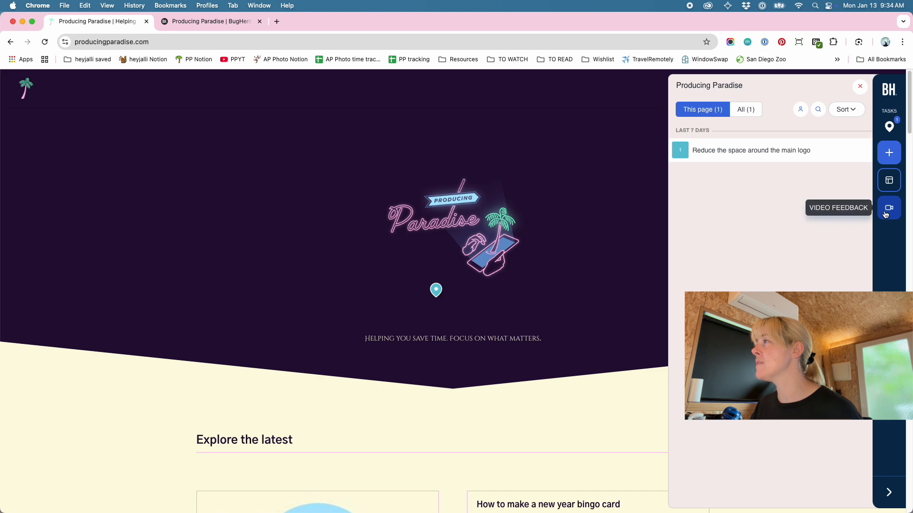
{"action": "left_click", "coordinate": [860, 86]}
{"action": "mouse_move", "coordinate": [432, 295]}
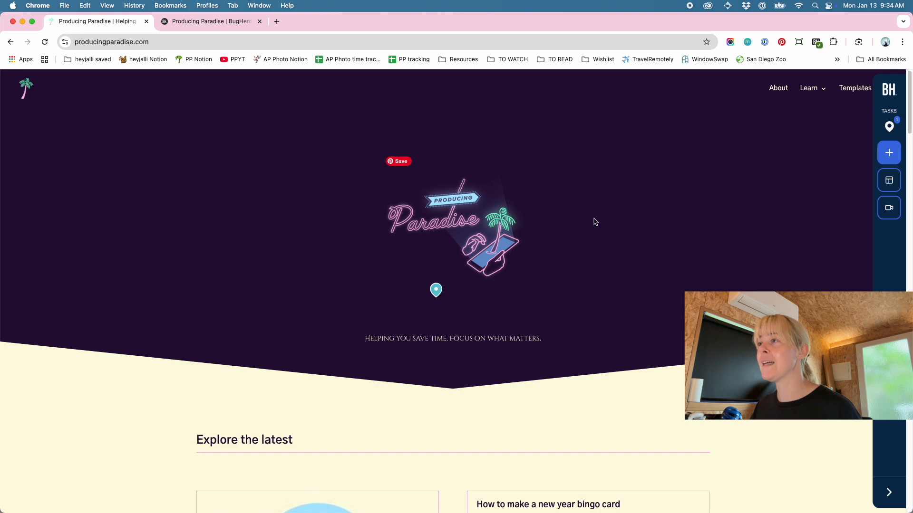
Pin a new feedback task to the "How to make a new year bingo card" box, described as "Remove pink border from blog post links".
{"action": "scroll", "coordinate": [606, 276], "scroll_direction": "down", "scroll_amount": 2}
{"action": "scroll", "coordinate": [606, 276], "scroll_direction": "down", "scroll_amount": 5}
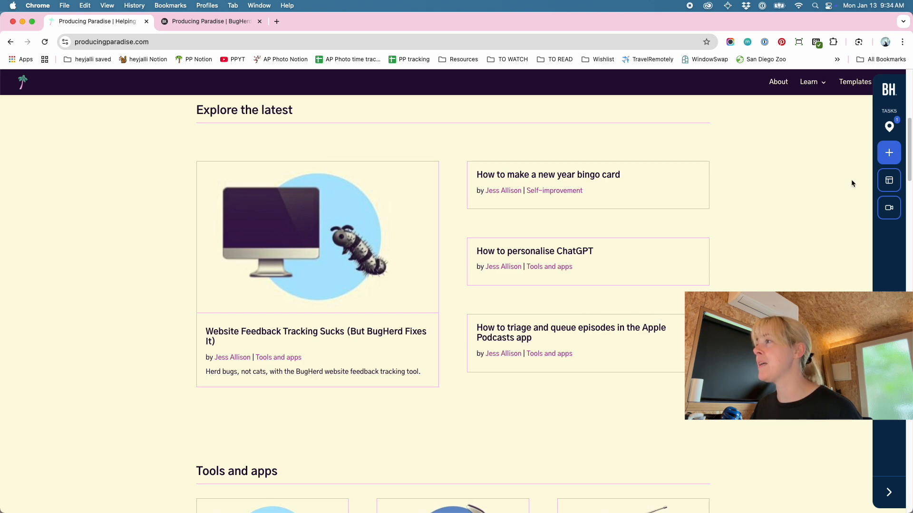
{"action": "left_click", "coordinate": [889, 153]}
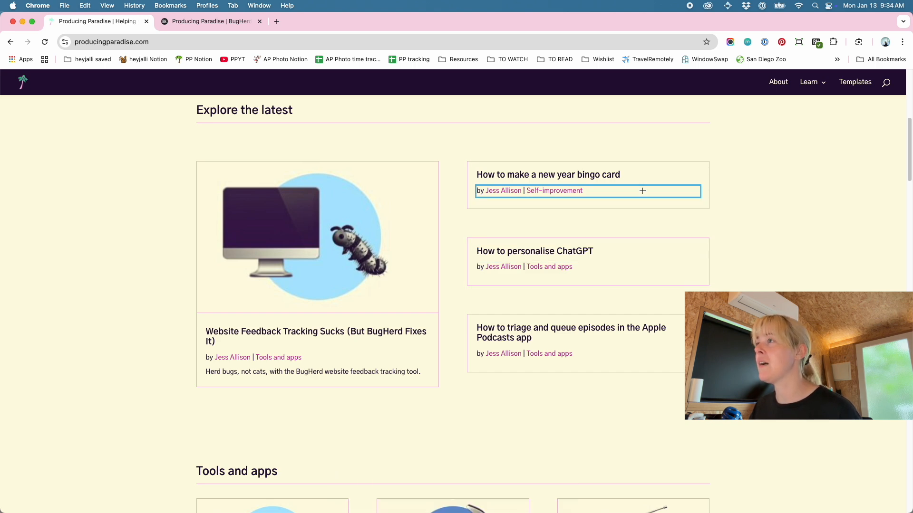
{"action": "left_click", "coordinate": [615, 209]}
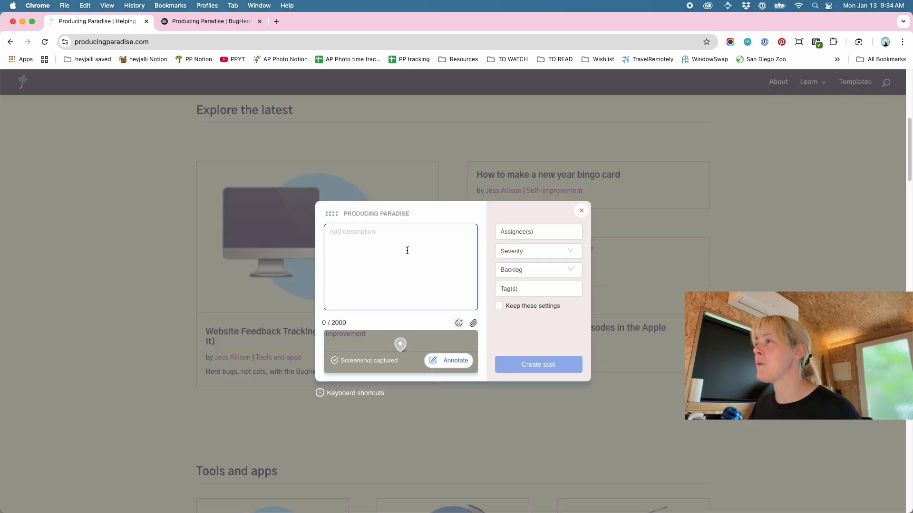
{"action": "type", "text": "Remove pink borde"}
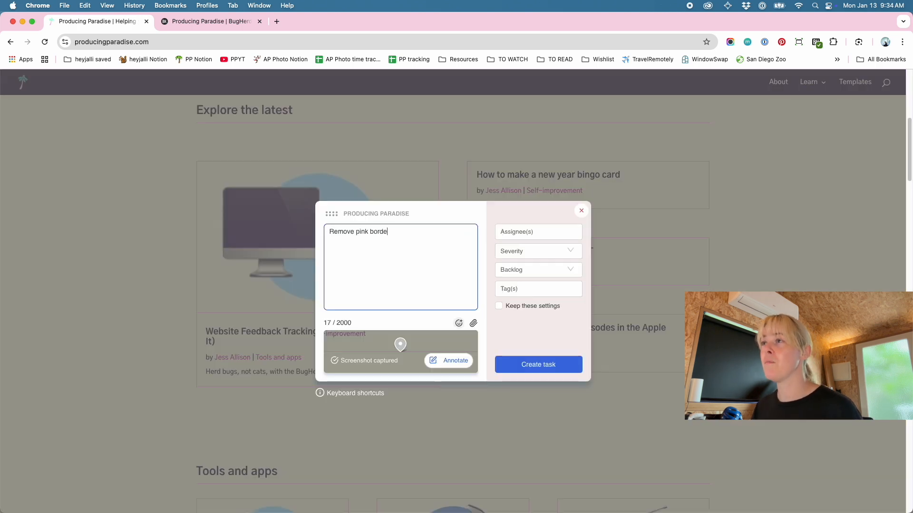
{"action": "type", "text": "r from blog post links"}
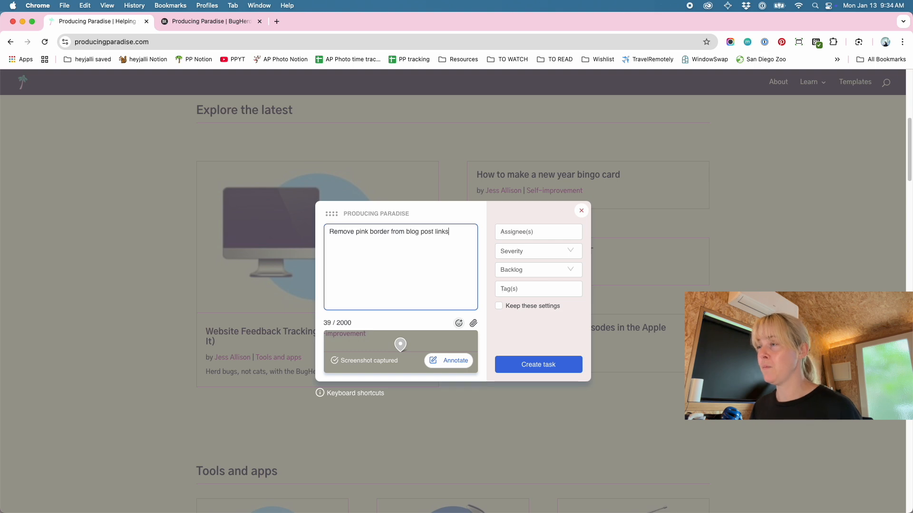
Set the new task's severity to Minor and its status to Feedback, and create the task.
{"action": "left_click", "coordinate": [528, 251]}
{"action": "left_click", "coordinate": [505, 333]}
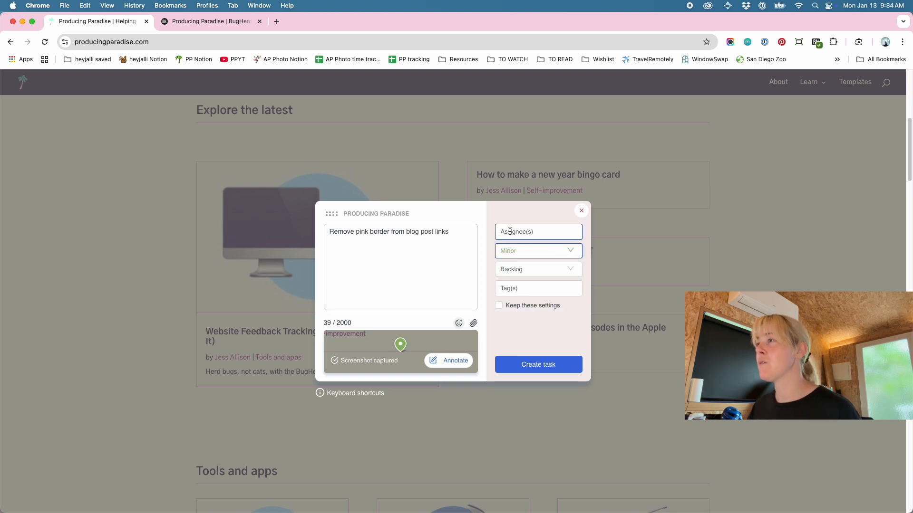
{"action": "left_click", "coordinate": [521, 270]}
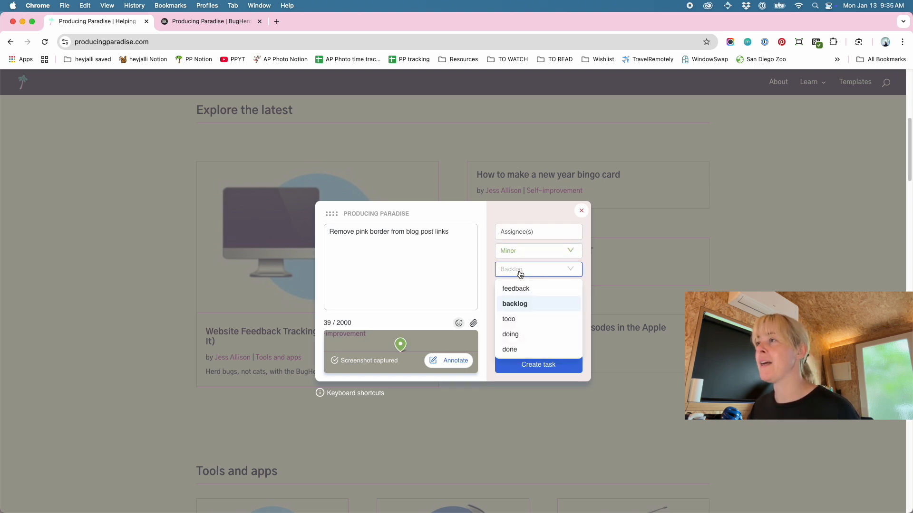
{"action": "left_click", "coordinate": [519, 307]}
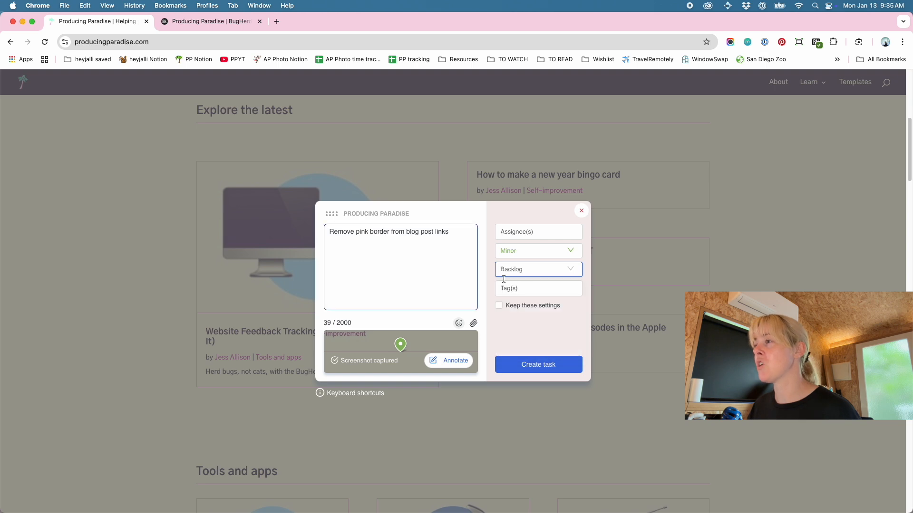
{"action": "left_click", "coordinate": [519, 275]}
{"action": "left_click", "coordinate": [504, 288]}
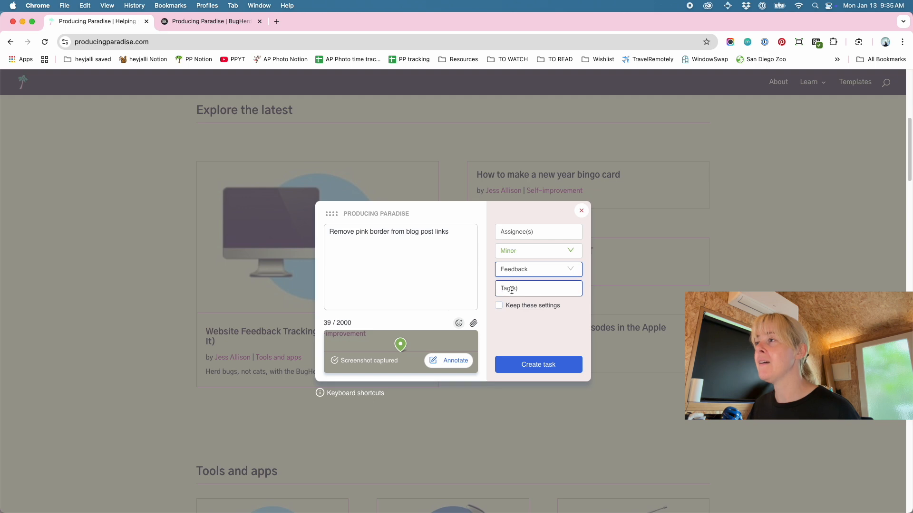
{"action": "left_click", "coordinate": [537, 369]}
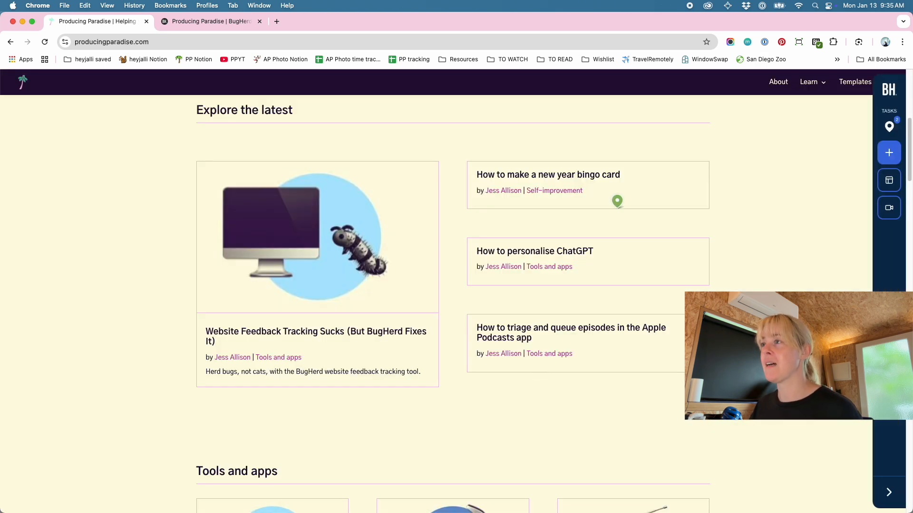
Check the page's task list, and switch to the refreshed BugHerd project to compare its Feedback list with the Task Board.
{"action": "left_click", "coordinate": [889, 126]}
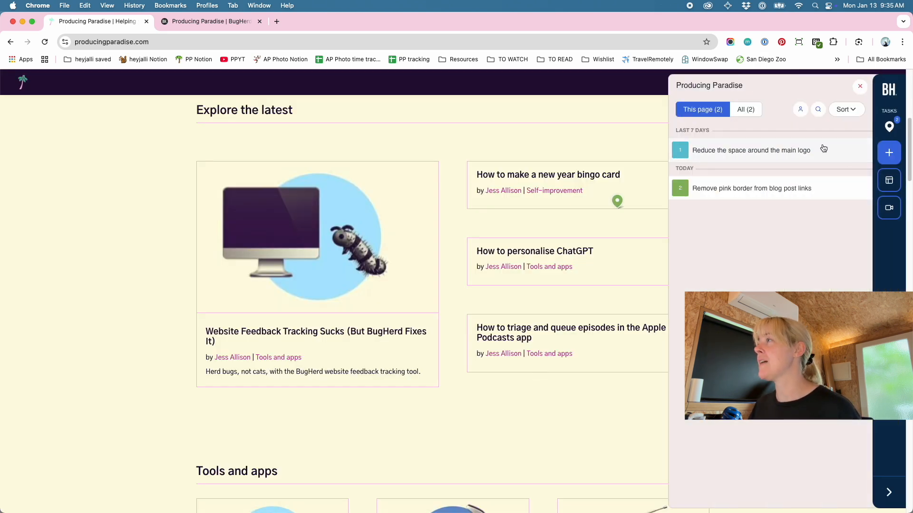
{"action": "left_click", "coordinate": [859, 87]}
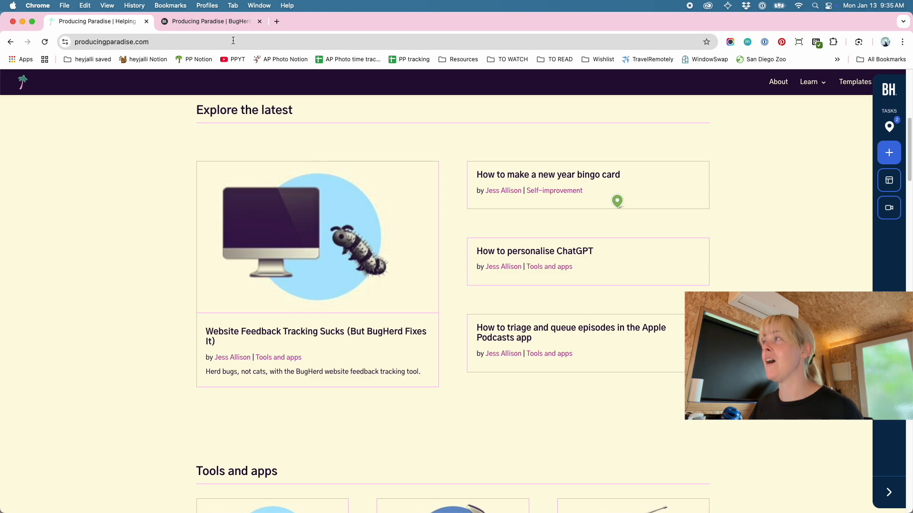
{"action": "left_click", "coordinate": [218, 23]}
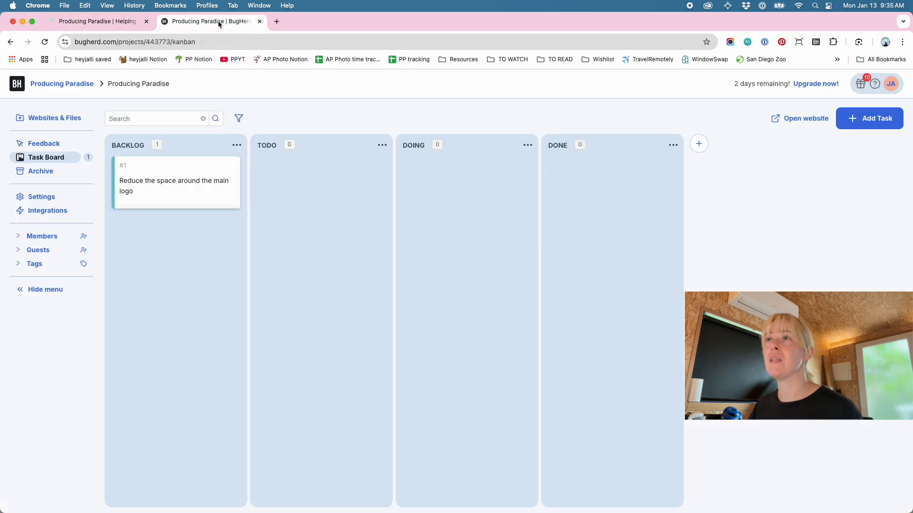
{"action": "left_click", "coordinate": [46, 42]}
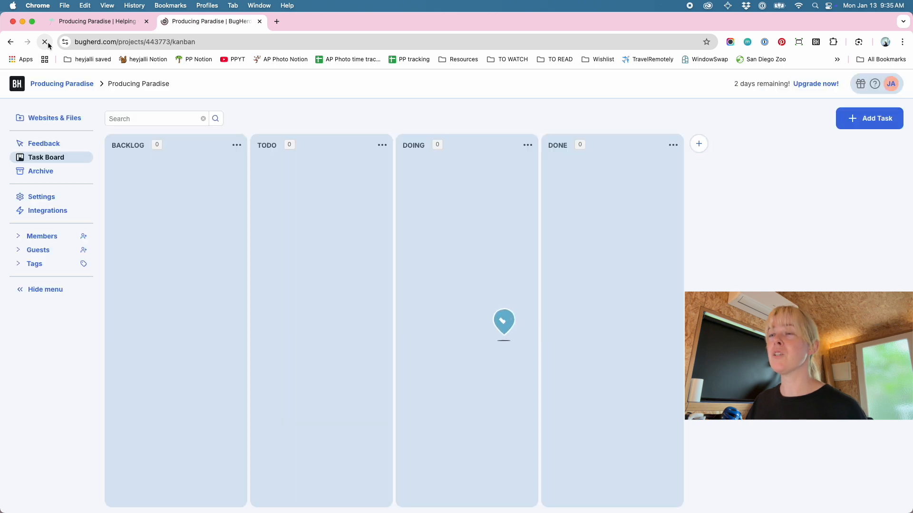
{"action": "left_click", "coordinate": [51, 144]}
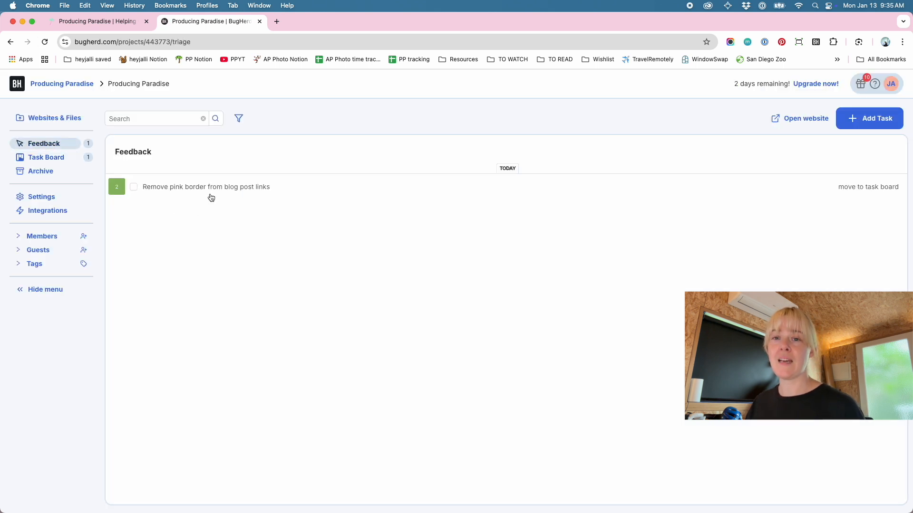
{"action": "left_click", "coordinate": [54, 158]}
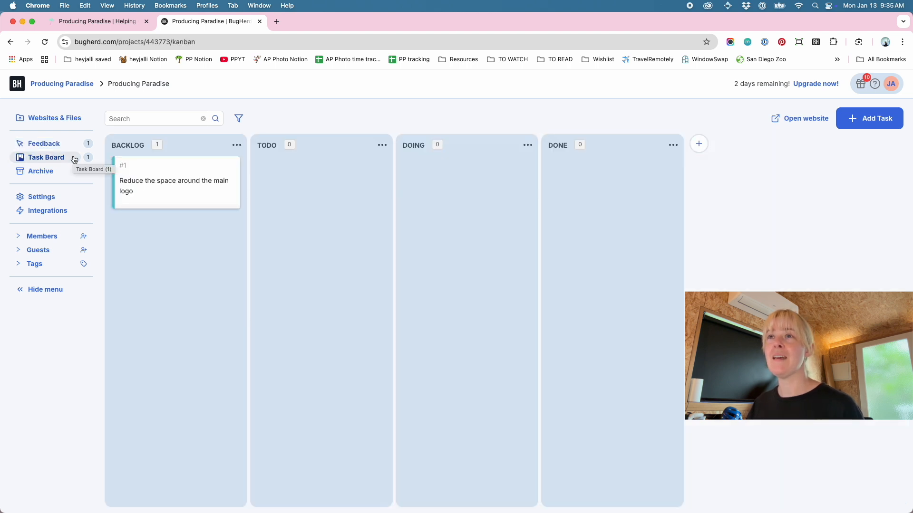
{"action": "left_click", "coordinate": [71, 144]}
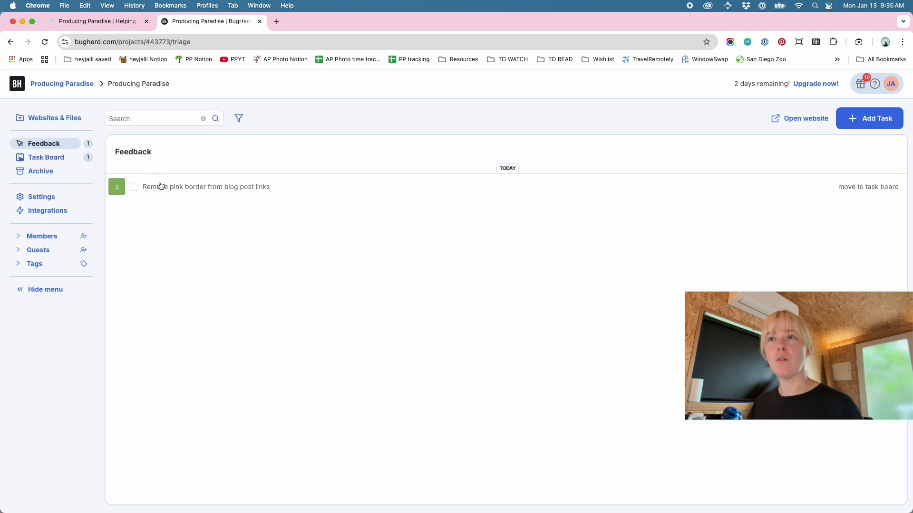
Review the details of the "Remove pink border from blog post links" task and mark it as Backlog.
{"action": "left_click", "coordinate": [165, 187]}
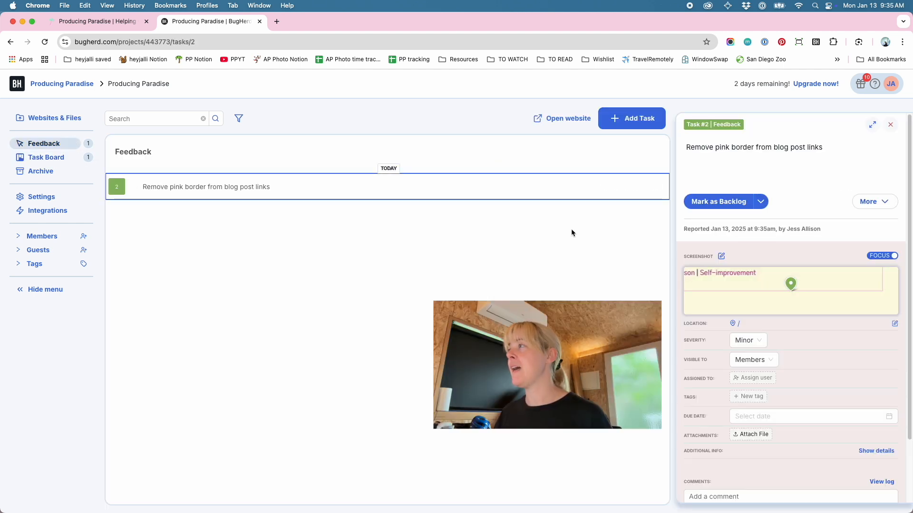
{"action": "scroll", "coordinate": [775, 381], "scroll_direction": "down", "scroll_amount": 1}
{"action": "scroll", "coordinate": [780, 418], "scroll_direction": "down", "scroll_amount": 3}
{"action": "scroll", "coordinate": [789, 309], "scroll_direction": "up", "scroll_amount": 4}
{"action": "left_click", "coordinate": [721, 201]}
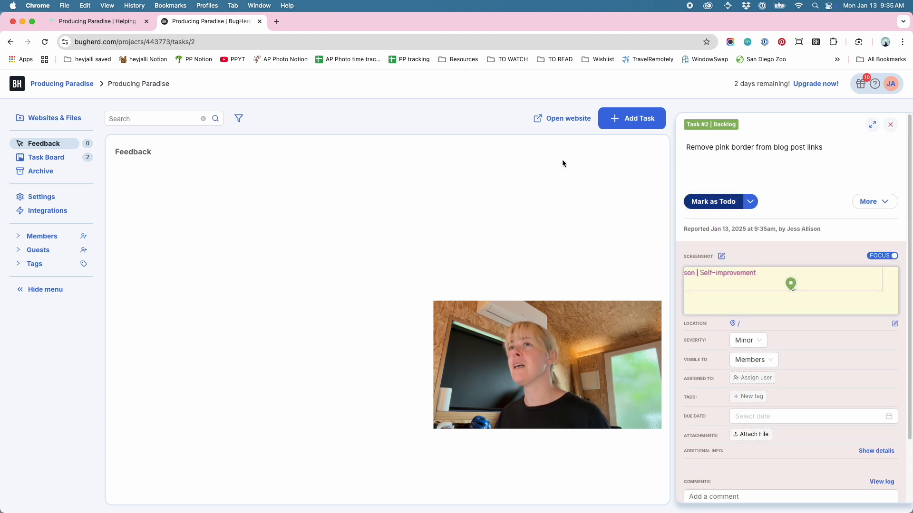
On the Task Board, close the task details and move "Reduce the space around the main logo" from Backlog to Todo.
{"action": "left_click", "coordinate": [49, 159]}
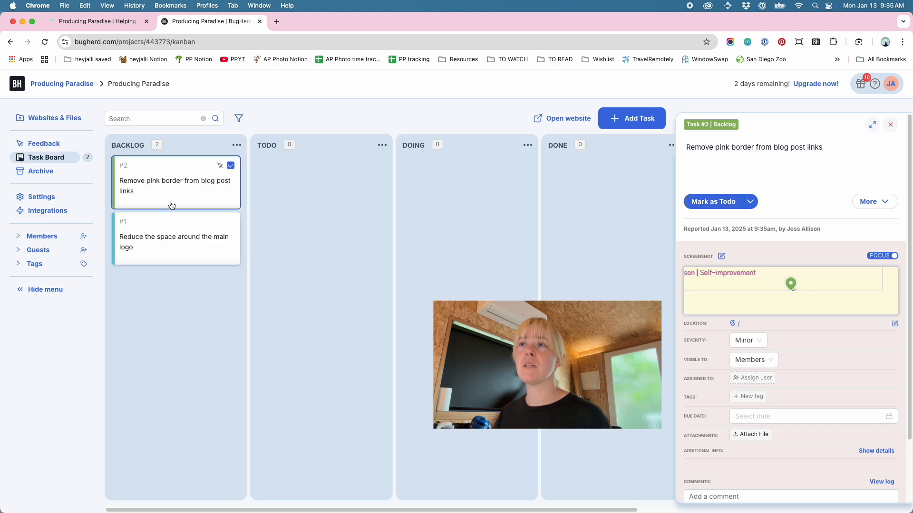
{"action": "left_click", "coordinate": [891, 125]}
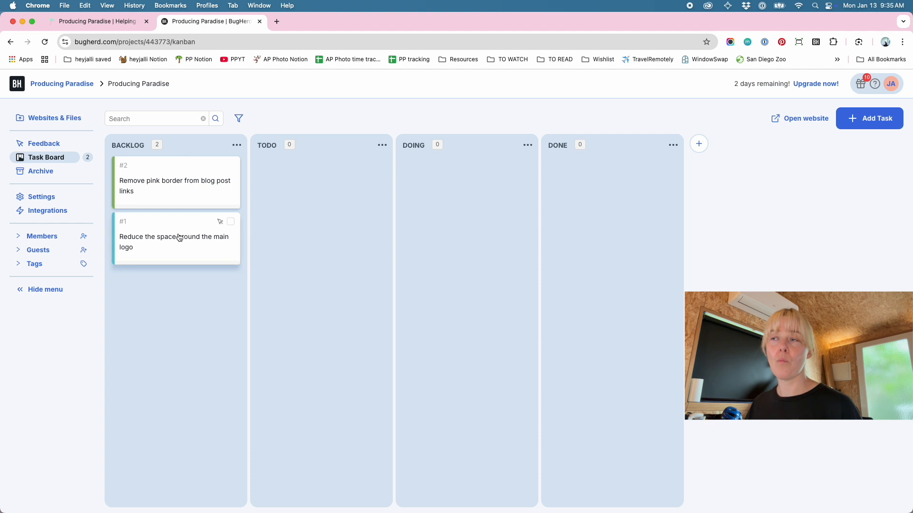
{"action": "left_click_drag", "start_coordinate": [143, 246], "coordinate": [309, 195]}
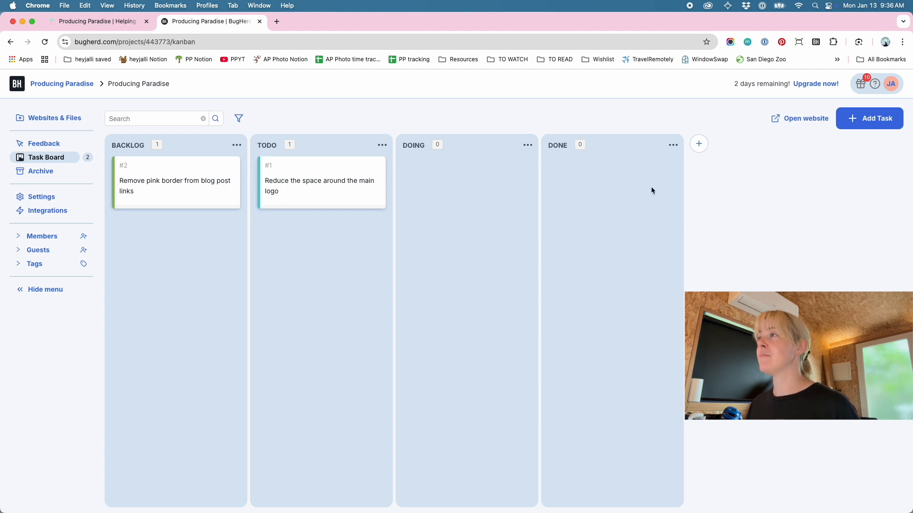
Examine the full details of the "Reduce the space around the main logo" task and close them.
{"action": "left_click", "coordinate": [310, 180]}
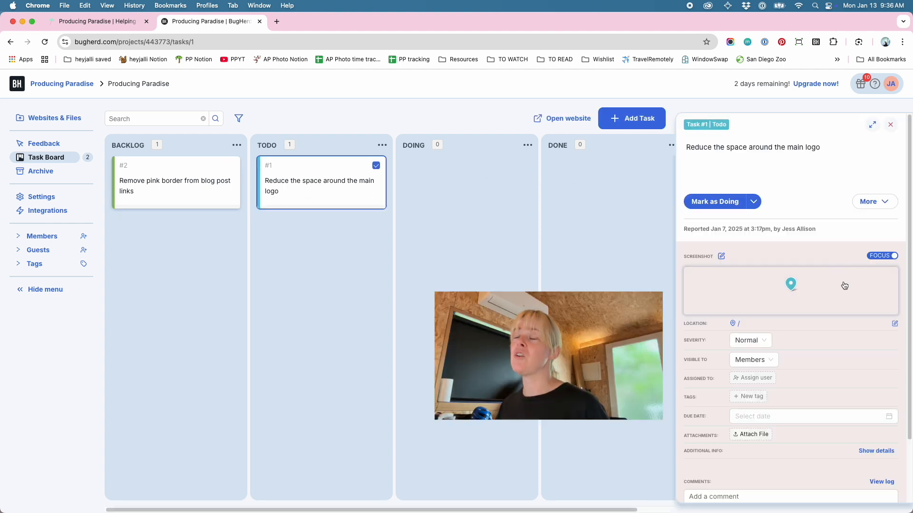
{"action": "scroll", "coordinate": [826, 286], "scroll_direction": "down", "scroll_amount": 3}
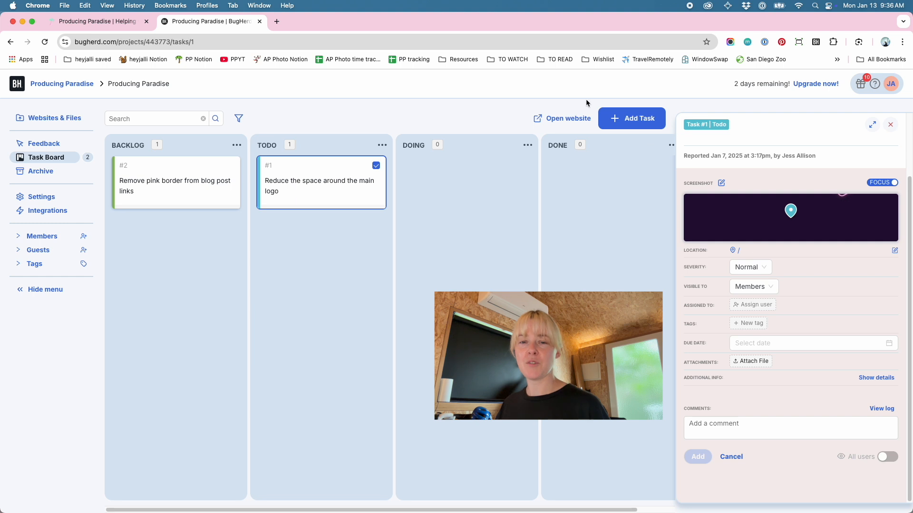
{"action": "left_click", "coordinate": [891, 125]}
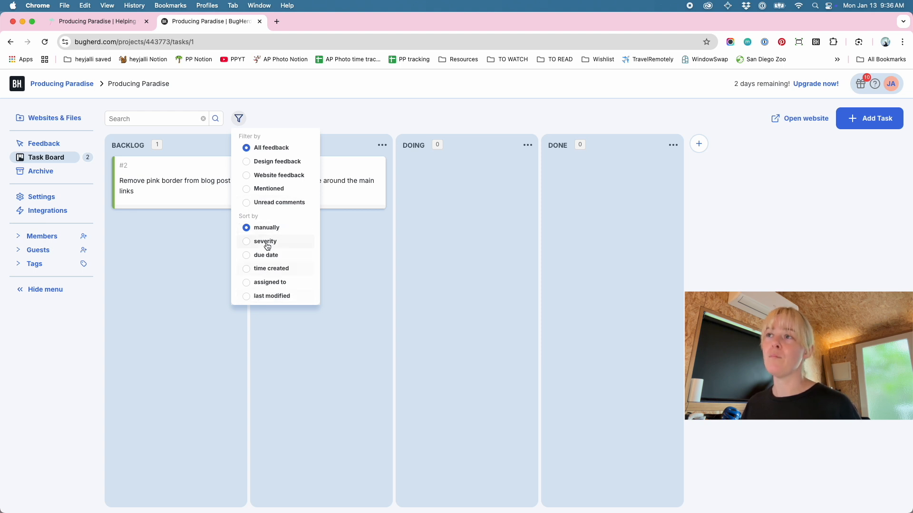
Look over the Task Board's filter and sort options and the project's member list.
{"action": "left_click", "coordinate": [243, 119]}
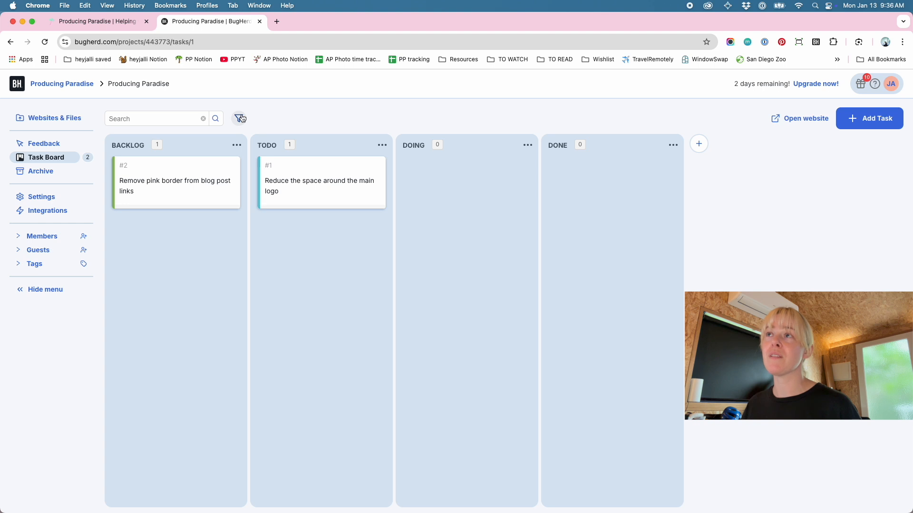
{"action": "left_click", "coordinate": [29, 237]}
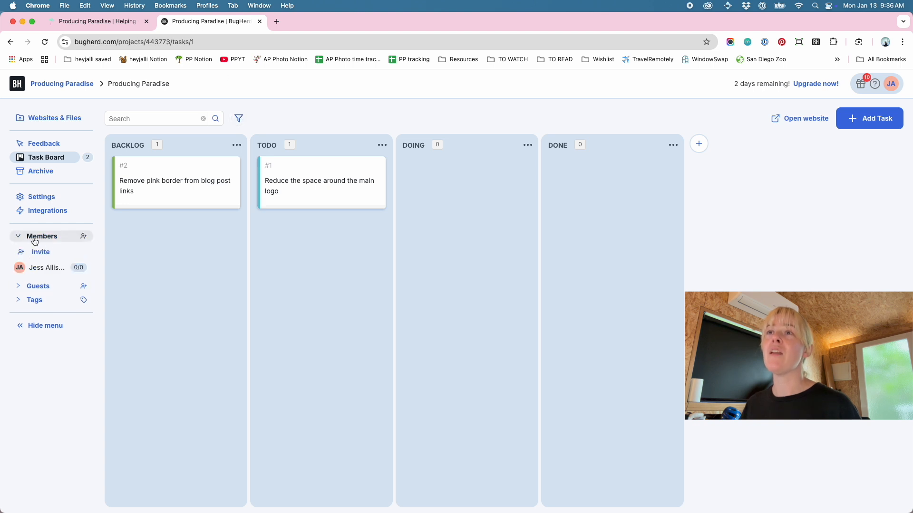
{"action": "left_click", "coordinate": [46, 272]}
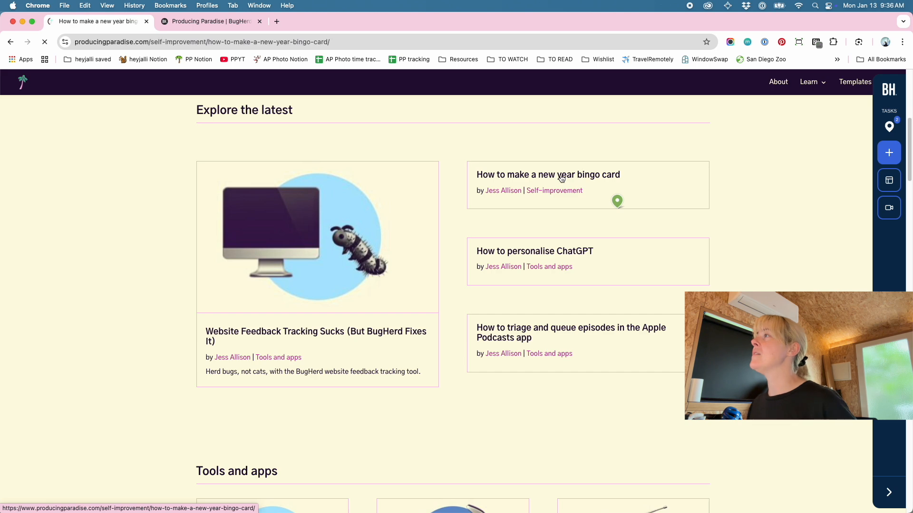
On the website's new year bingo card post, compare the tasks for this page with all project tasks.
{"action": "left_click", "coordinate": [889, 127]}
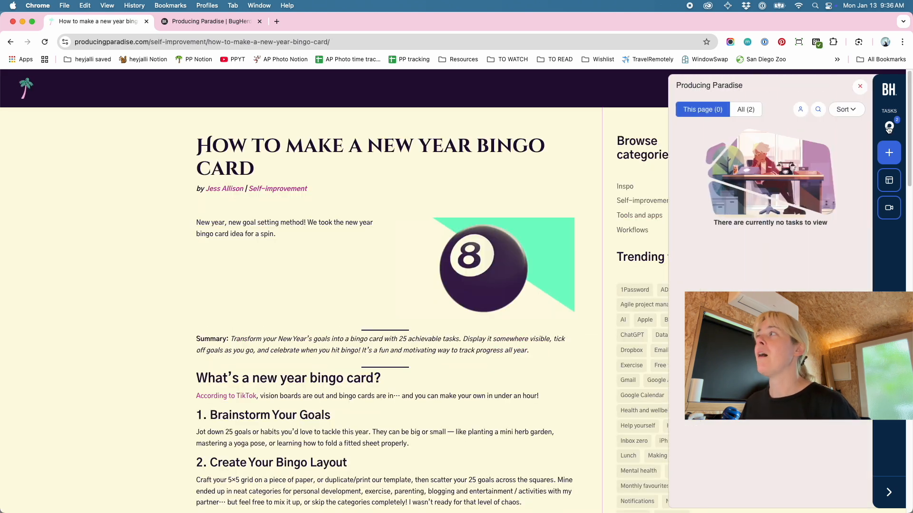
{"action": "left_click", "coordinate": [745, 110]}
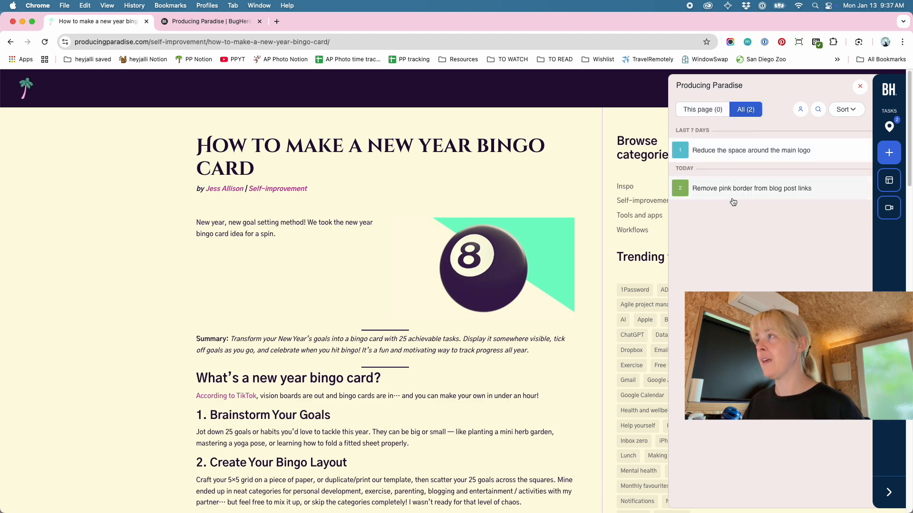
{"action": "left_click", "coordinate": [703, 109]}
{"action": "left_click", "coordinate": [860, 87]}
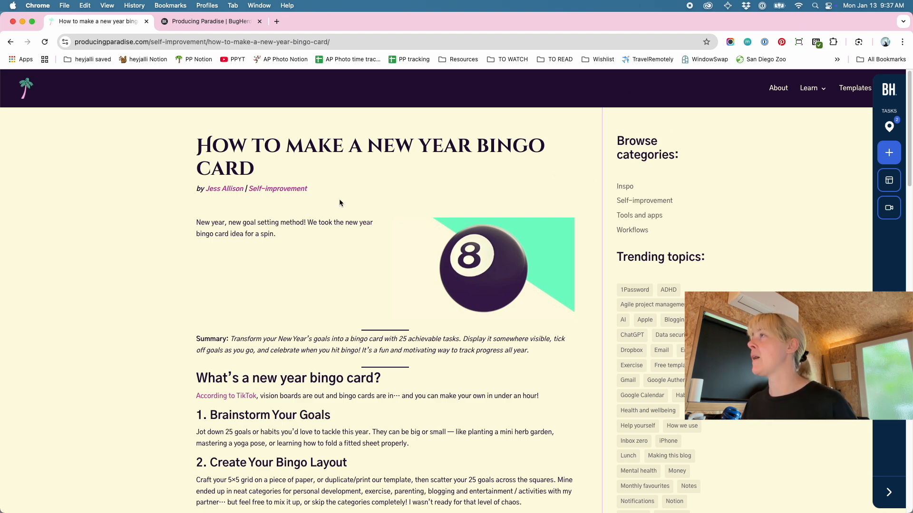
{"action": "scroll", "coordinate": [339, 203], "scroll_direction": "down", "scroll_amount": 5}
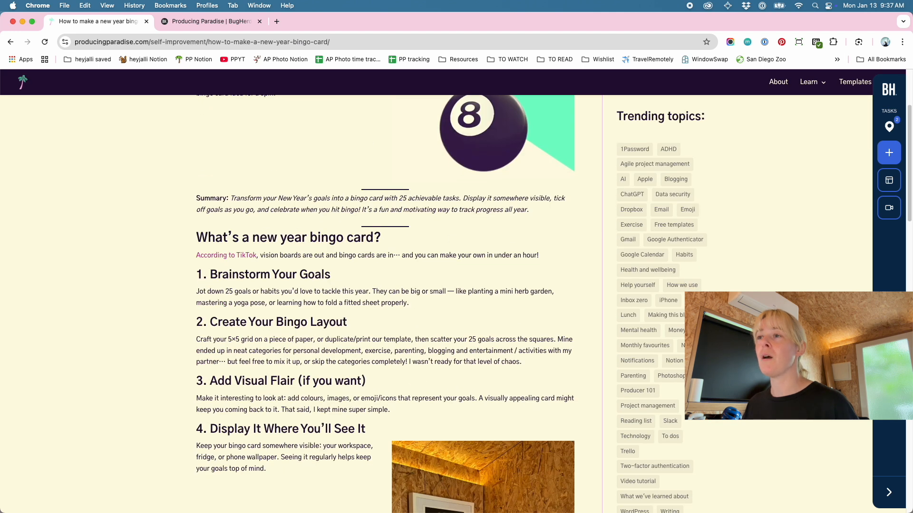
Pin new feedback to the "What's a new year bingo card?" heading, described as "H2 needs to be larger than H3 on mobile (currently appearing smaller!)".
{"action": "left_click", "coordinate": [888, 152]}
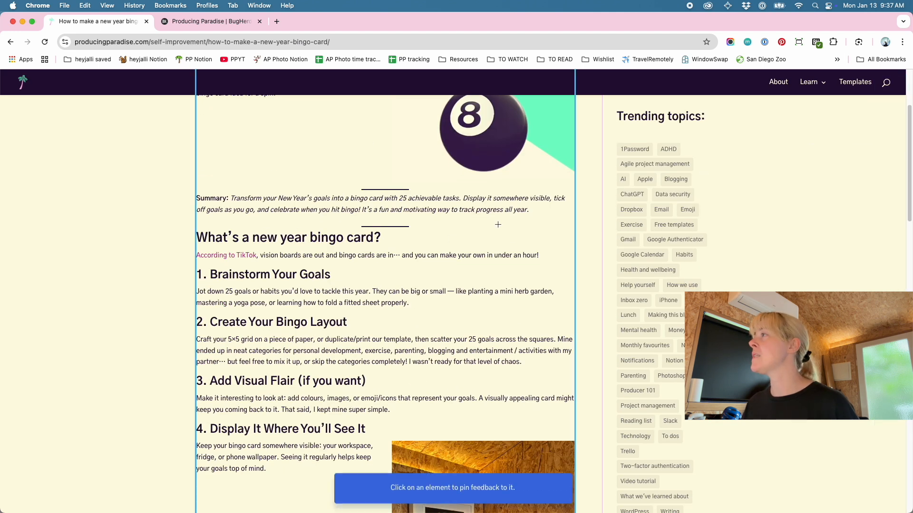
{"action": "left_click", "coordinate": [394, 242]}
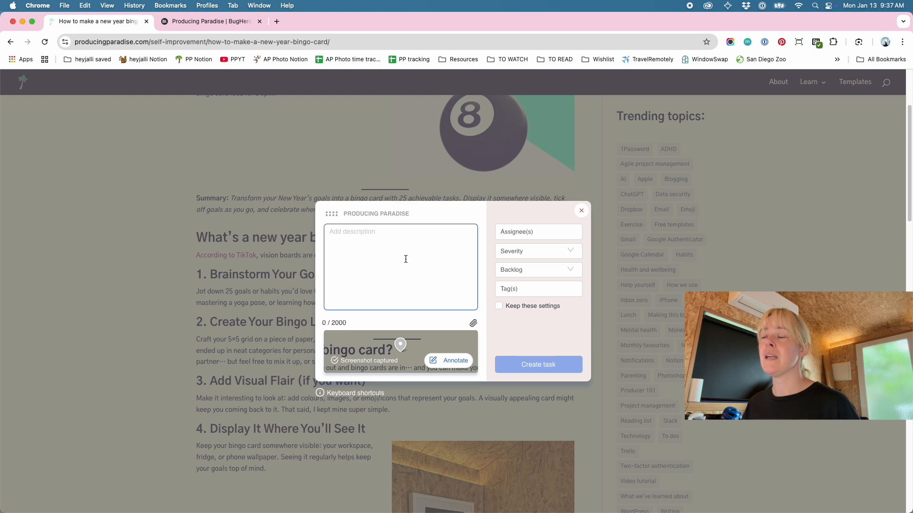
{"action": "type", "text": "H"}
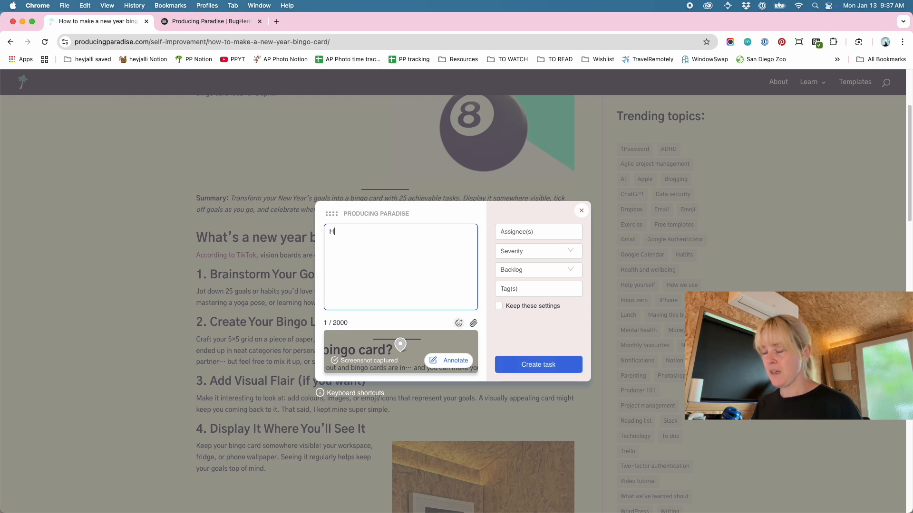
{"action": "type", "text": "2 needs to be larger than H3 on mobile (currently appearing"}
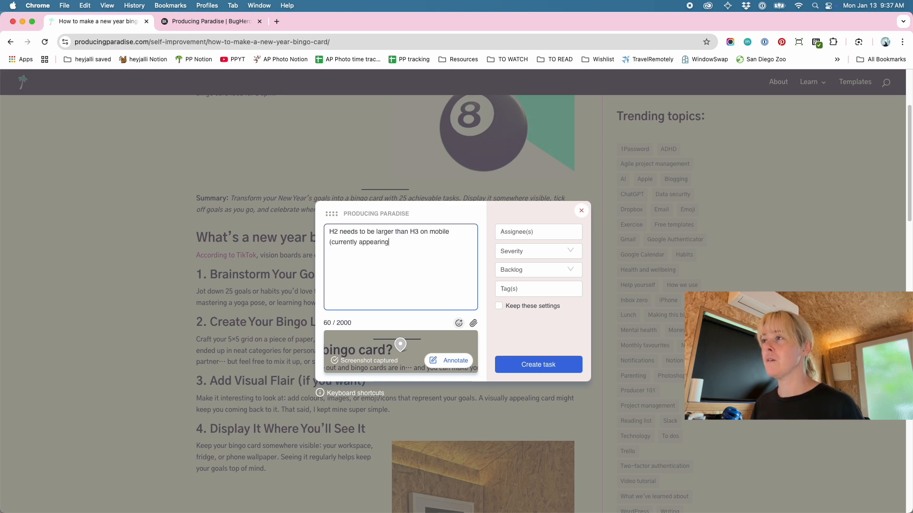
{"action": "type", "text": " smaller!)"}
Set the new task's severity to Critical and its status to Todo, and create the task.
{"action": "left_click", "coordinate": [537, 251]}
{"action": "left_click", "coordinate": [513, 284]}
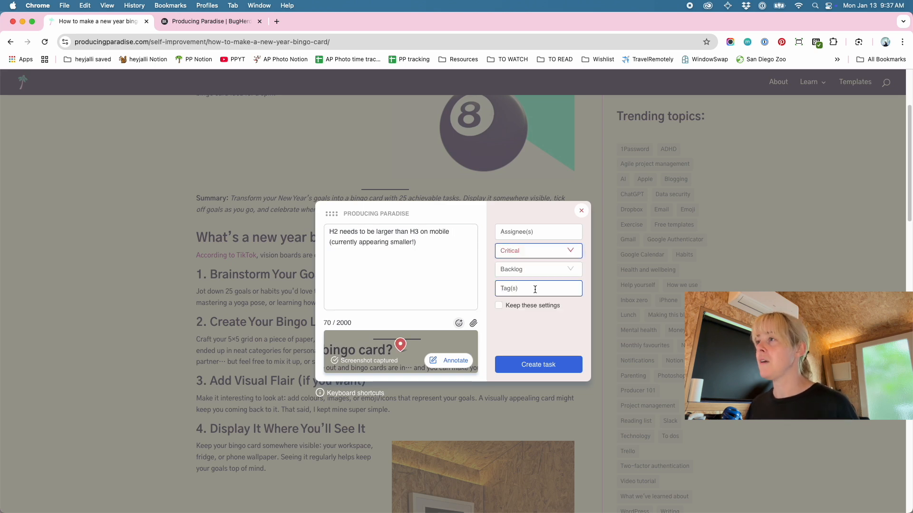
{"action": "left_click", "coordinate": [527, 271]}
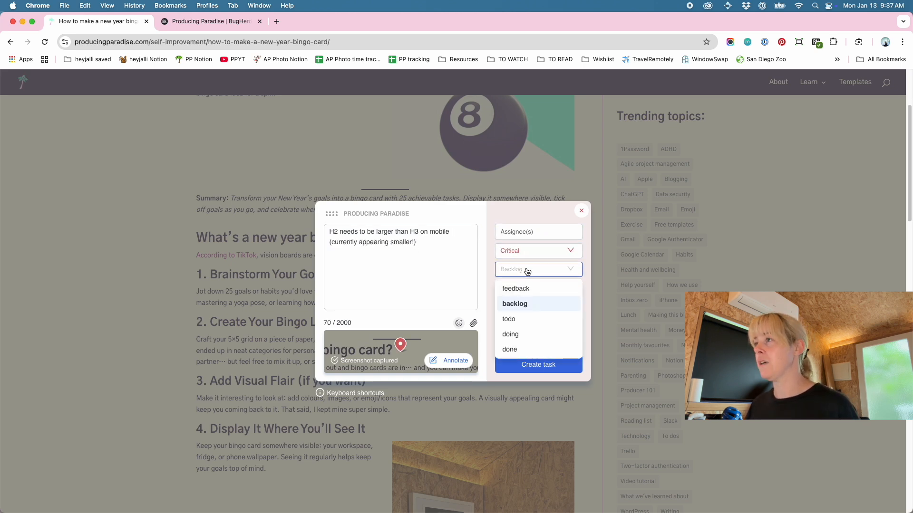
{"action": "left_click", "coordinate": [520, 321]}
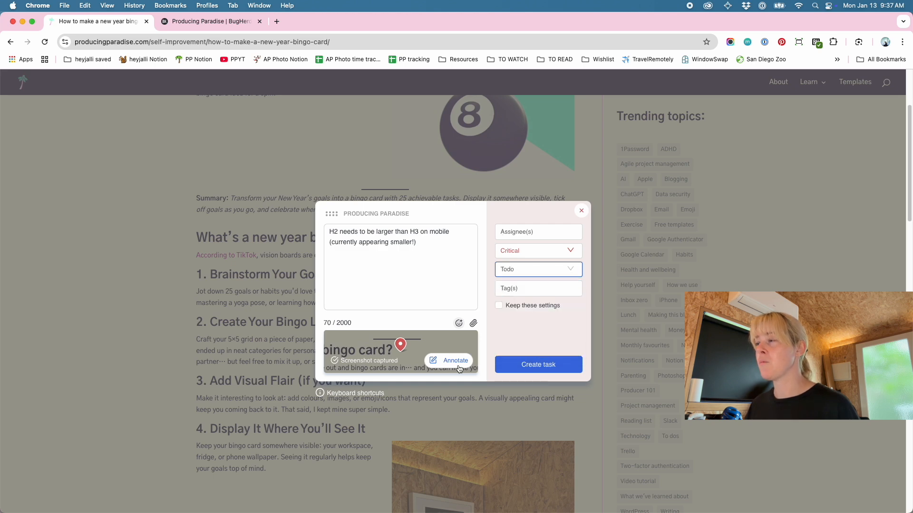
{"action": "left_click", "coordinate": [537, 365]}
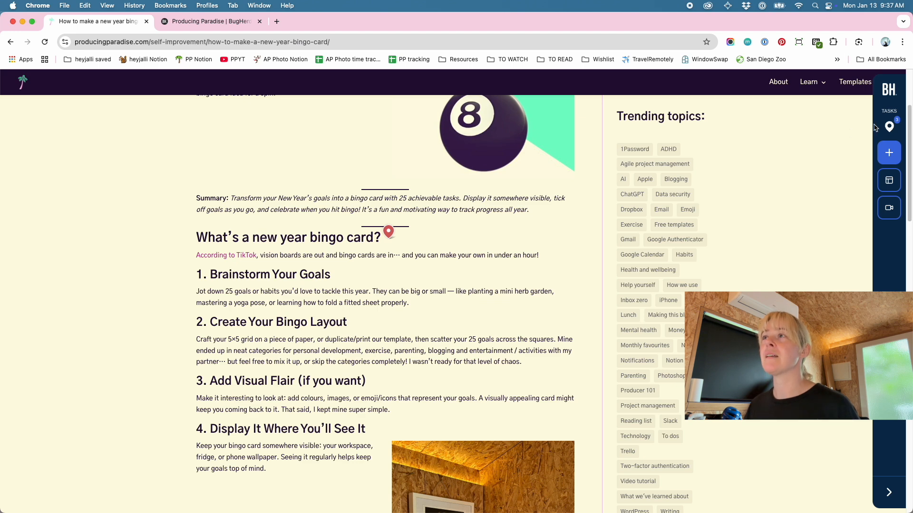
Check the website's task list for the new heading task, under both this page and all tasks.
{"action": "left_click", "coordinate": [887, 127]}
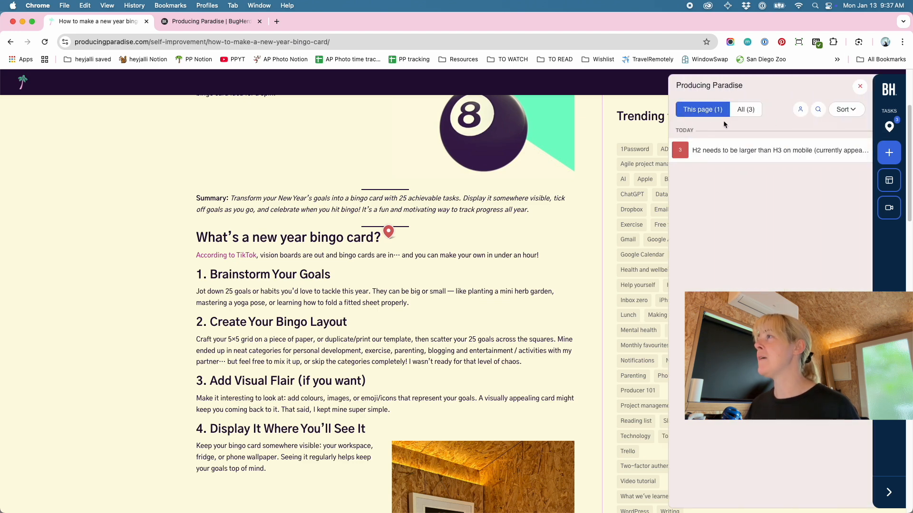
{"action": "left_click", "coordinate": [749, 111]}
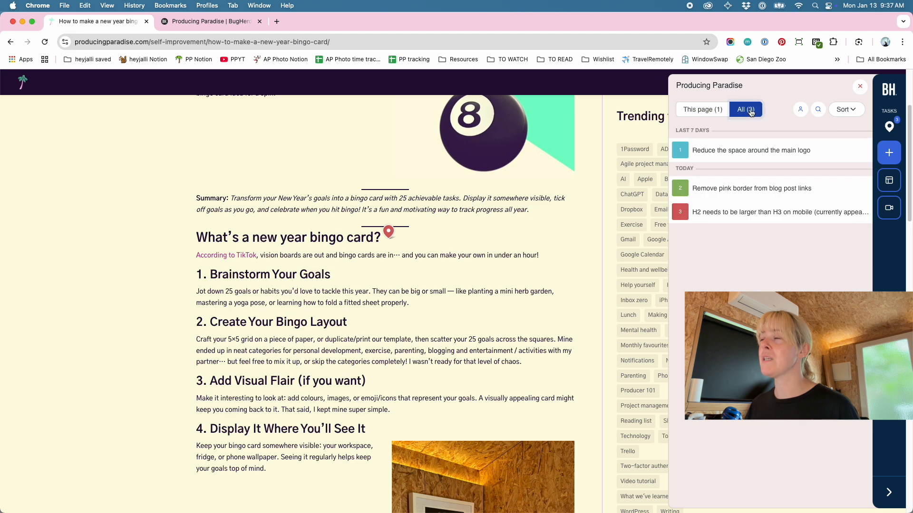
On the BugHerd Task Board, clear the assignee filter and move the "H2 needs to be larger than H3 on mobile" task from Todo to Doing.
{"action": "left_click", "coordinate": [199, 22]}
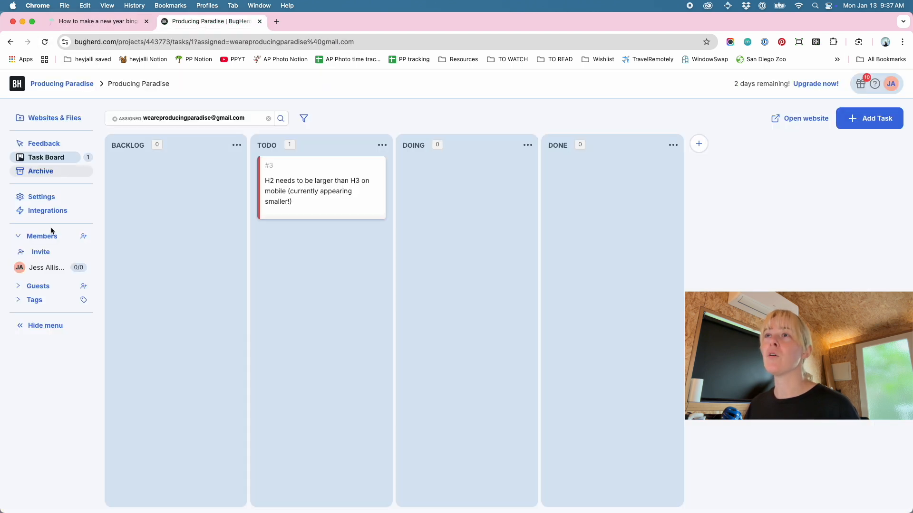
{"action": "left_click", "coordinate": [269, 120]}
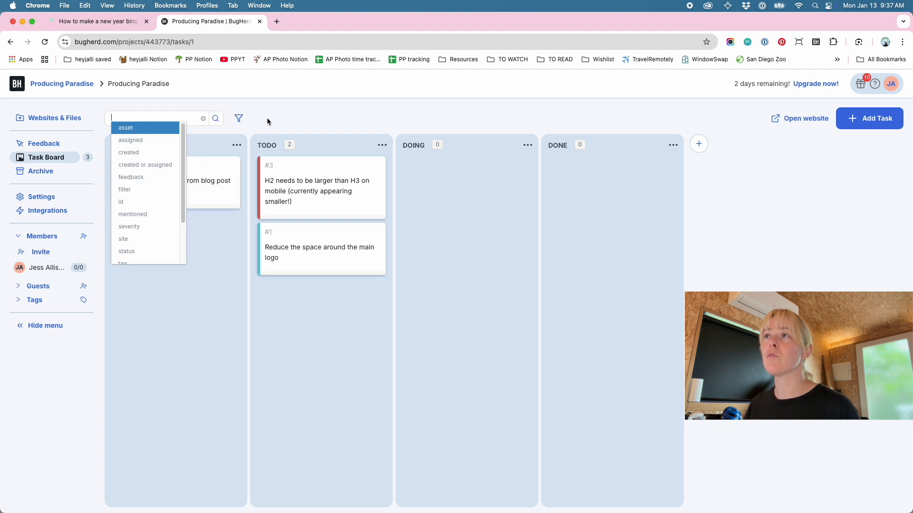
{"action": "left_click", "coordinate": [292, 110]}
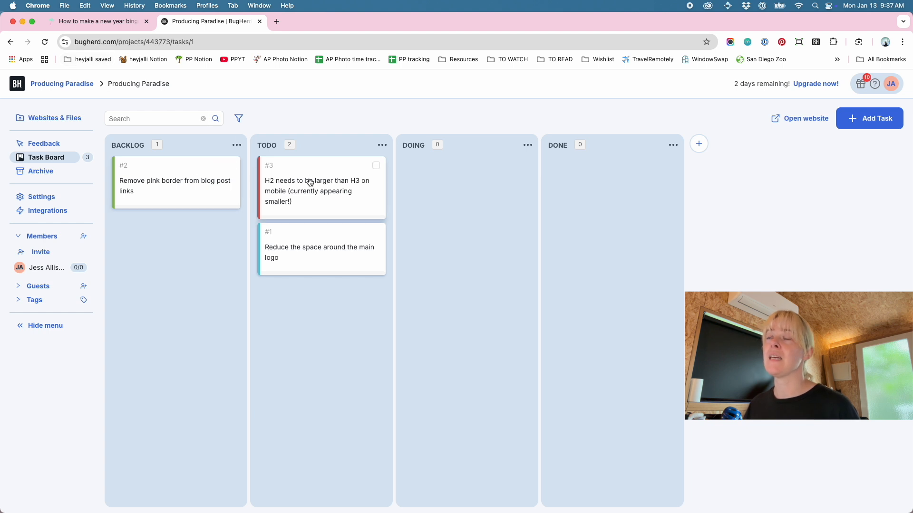
{"action": "left_click_drag", "start_coordinate": [310, 182], "coordinate": [459, 181]}
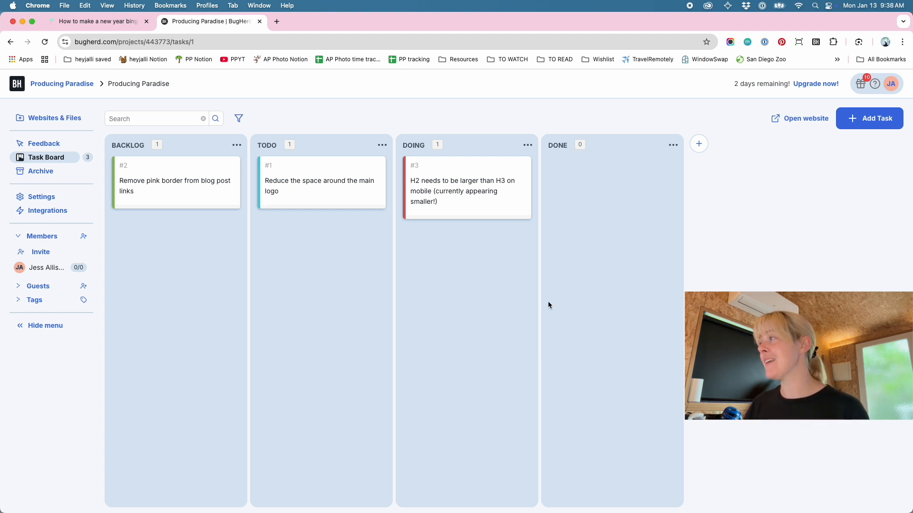
Look at the pinned heading task on the bingo card post, close the task list there, and return to the Task Board.
{"action": "left_click", "coordinate": [112, 27]}
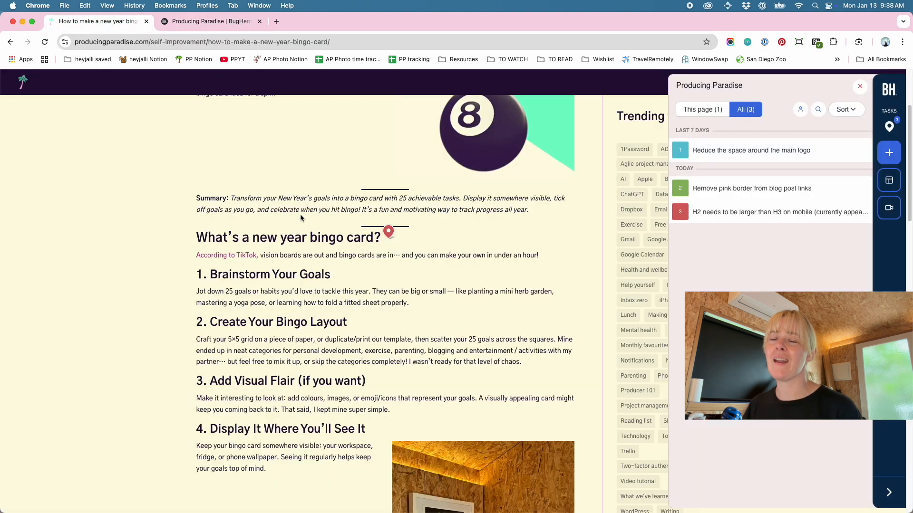
{"action": "mouse_move", "coordinate": [391, 239]}
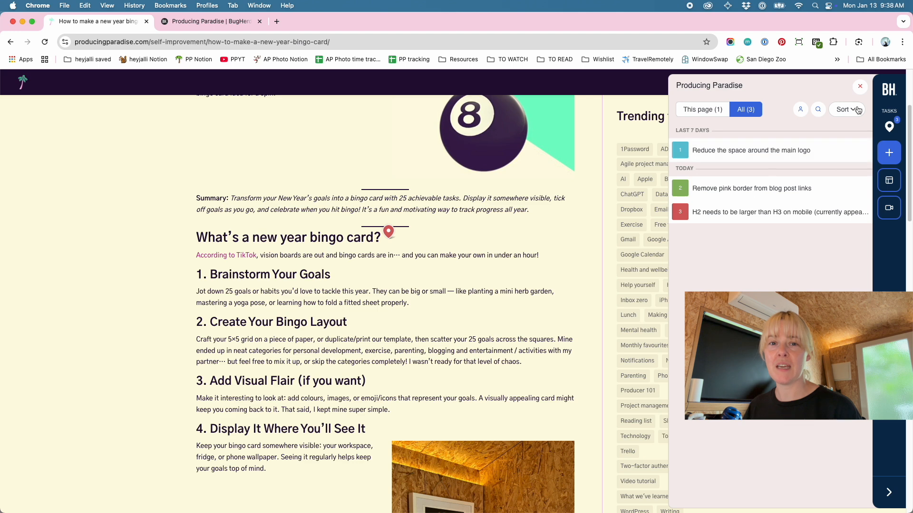
{"action": "left_click", "coordinate": [859, 86]}
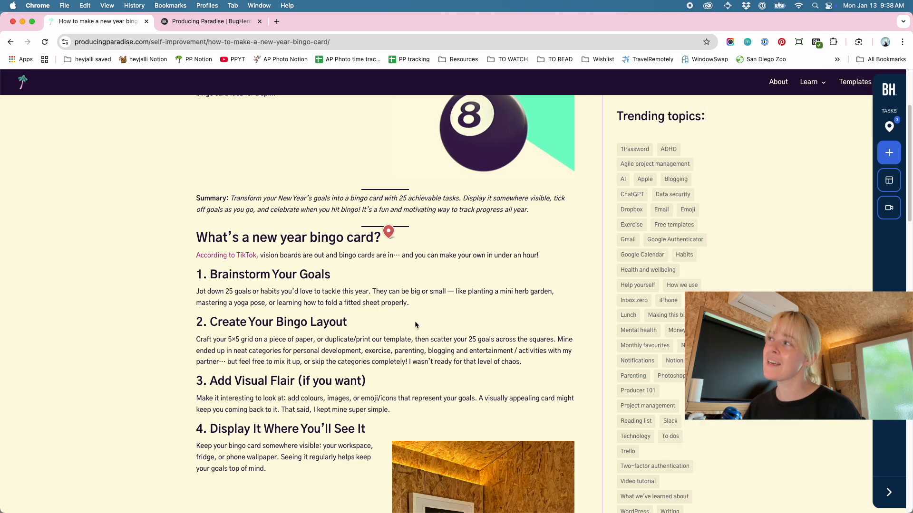
{"action": "scroll", "coordinate": [415, 324], "scroll_direction": "up", "scroll_amount": 3}
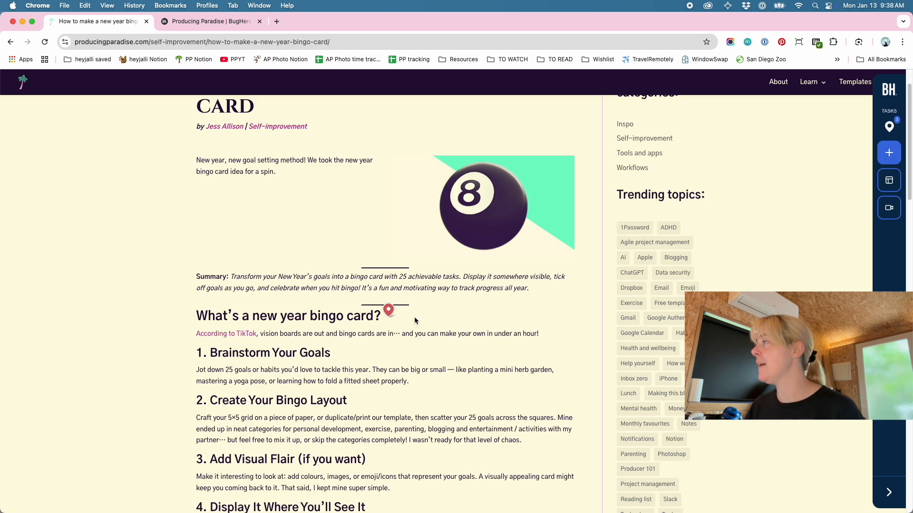
{"action": "left_click", "coordinate": [206, 22]}
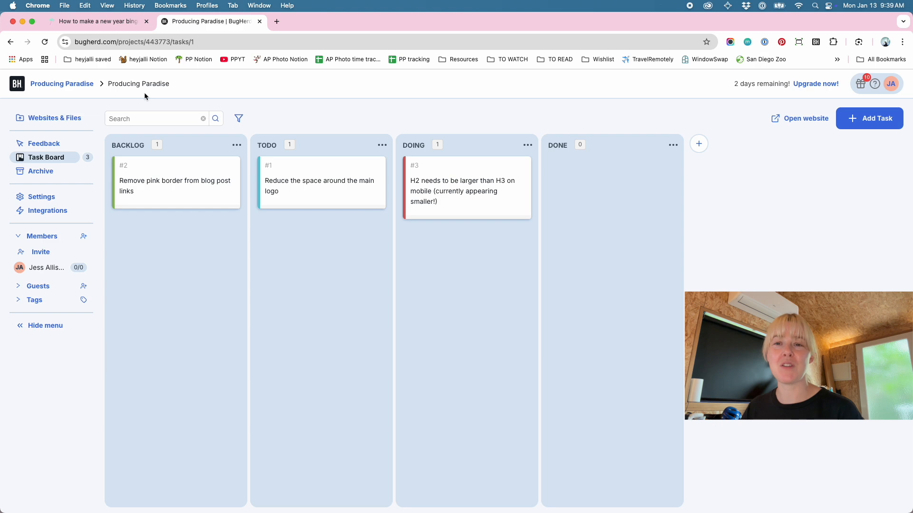
From the Producing Paradise homepage, open the "Website Feedback Tracking Sucks (But BugHerd Fixes It)" post and skim it through to its closing sections.
{"action": "left_click", "coordinate": [105, 22]}
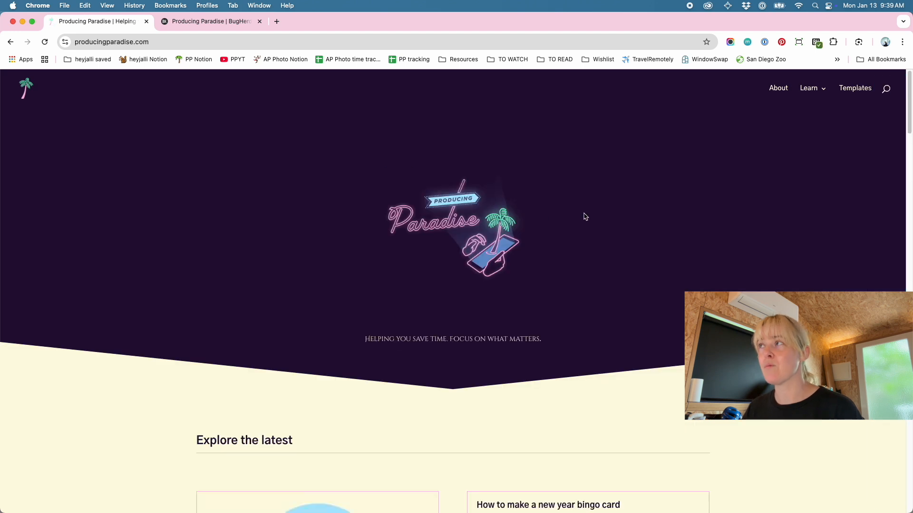
{"action": "scroll", "coordinate": [593, 251], "scroll_direction": "down", "scroll_amount": 3}
{"action": "scroll", "coordinate": [594, 252], "scroll_direction": "down", "scroll_amount": 5}
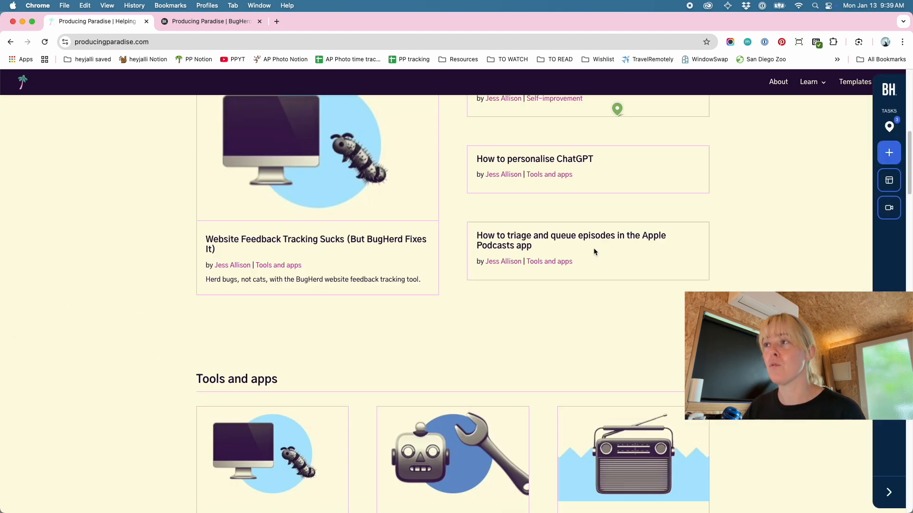
{"action": "left_click", "coordinate": [256, 234]}
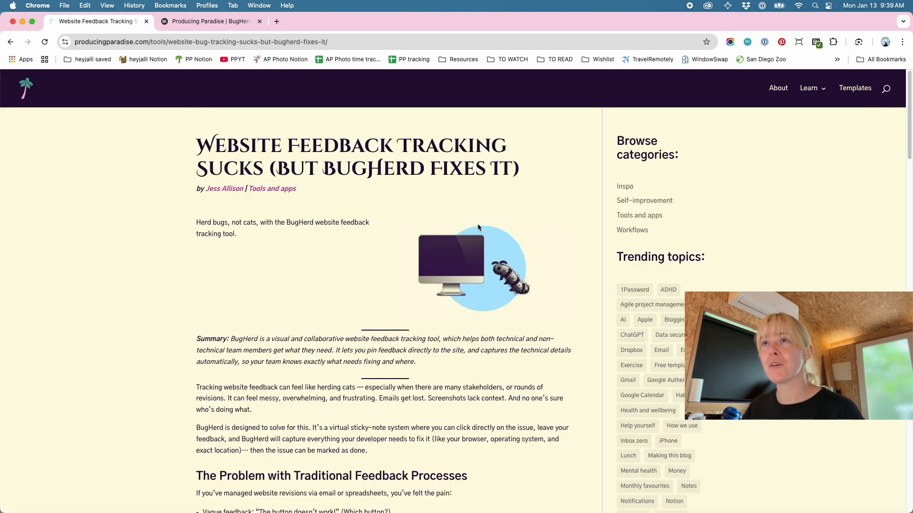
{"action": "scroll", "coordinate": [358, 245], "scroll_direction": "down", "scroll_amount": 20}
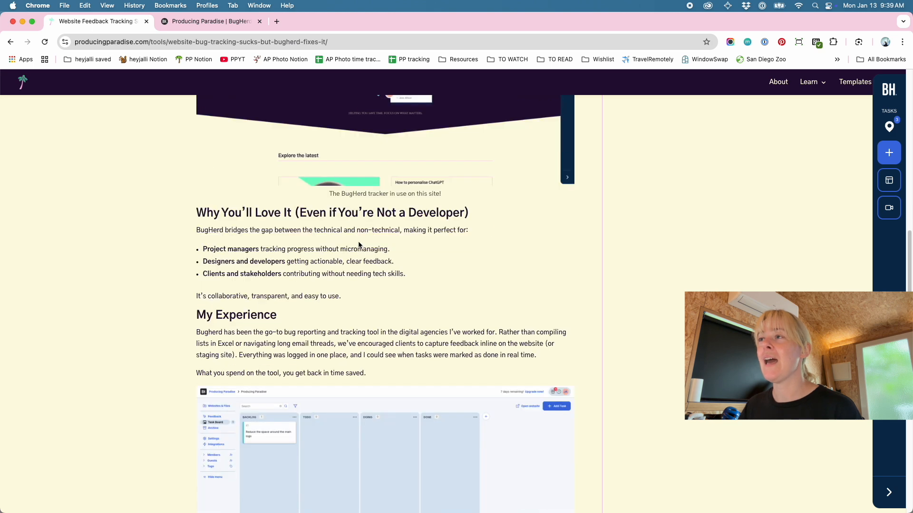
{"action": "scroll", "coordinate": [359, 244], "scroll_direction": "down", "scroll_amount": 9}
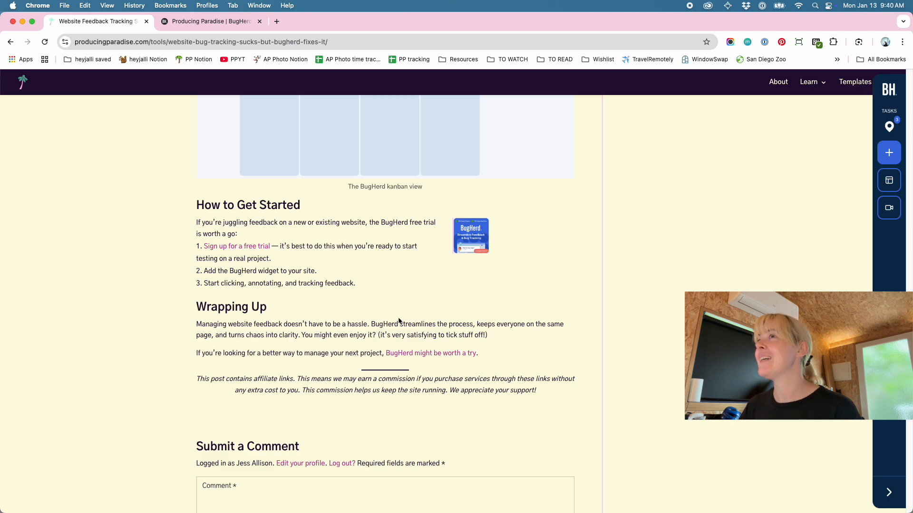
{"action": "scroll", "coordinate": [426, 309], "scroll_direction": "up", "scroll_amount": 20}
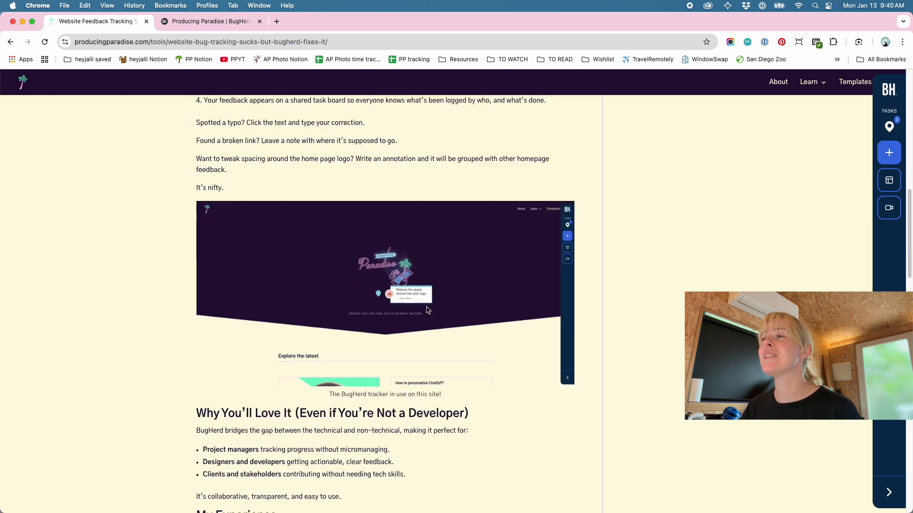
{"action": "scroll", "coordinate": [426, 309], "scroll_direction": "up", "scroll_amount": 2}
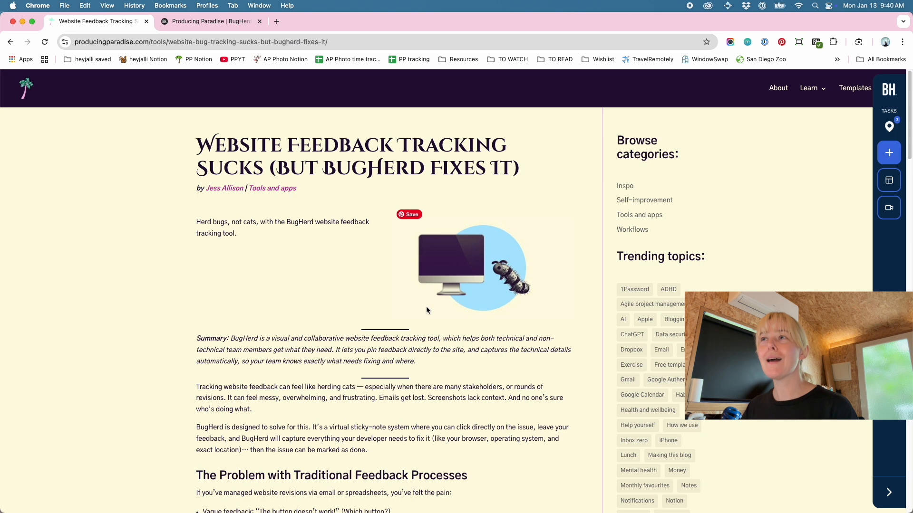